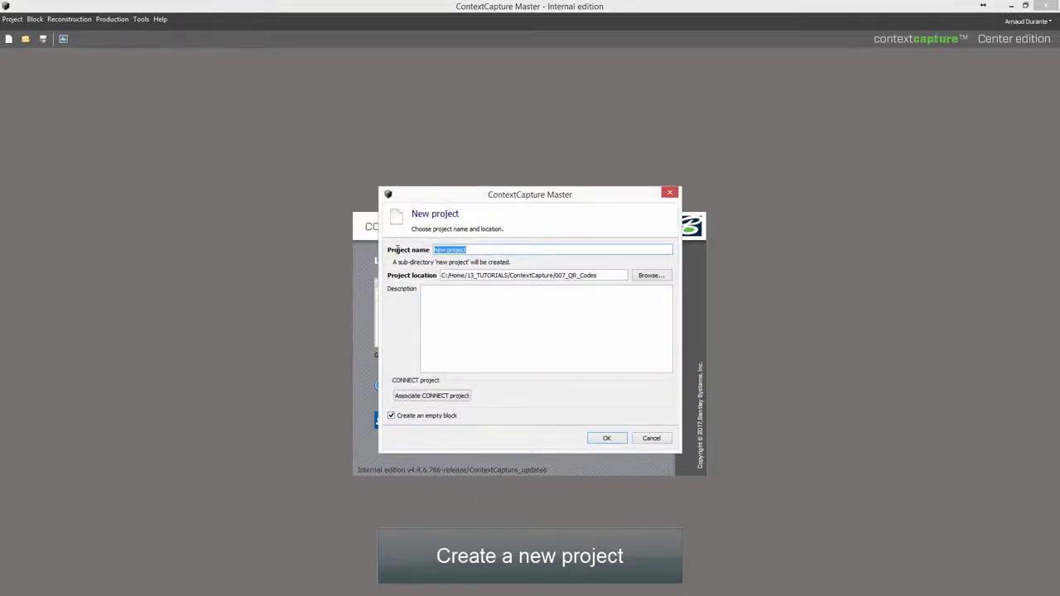
# Create the new project with the name QR_DEMO_CONSTRAINTS.
pyautogui.write('QR_DEMO')
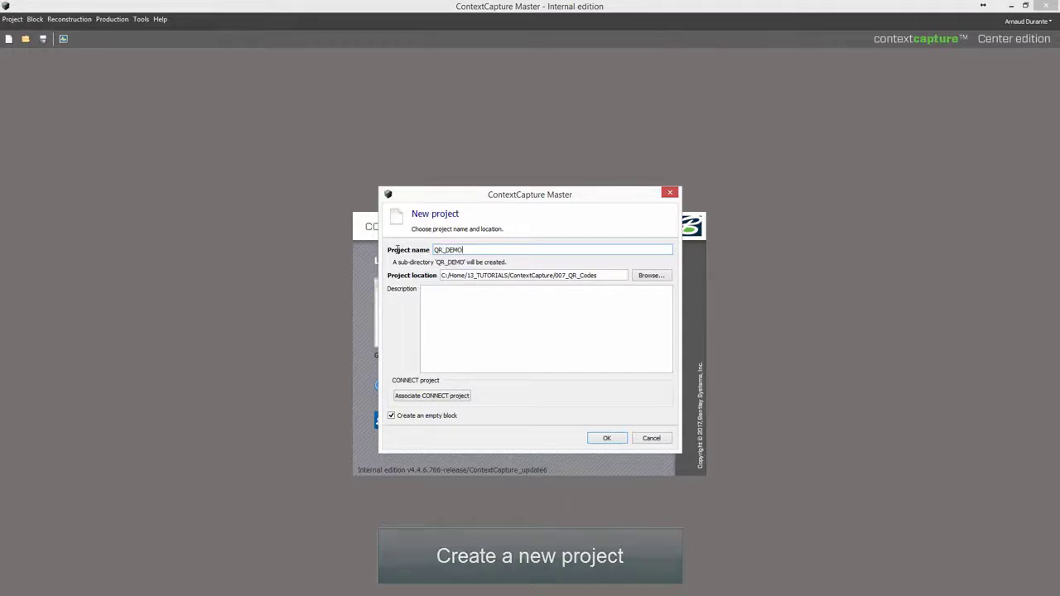
pyautogui.write('_CONSTRAI')
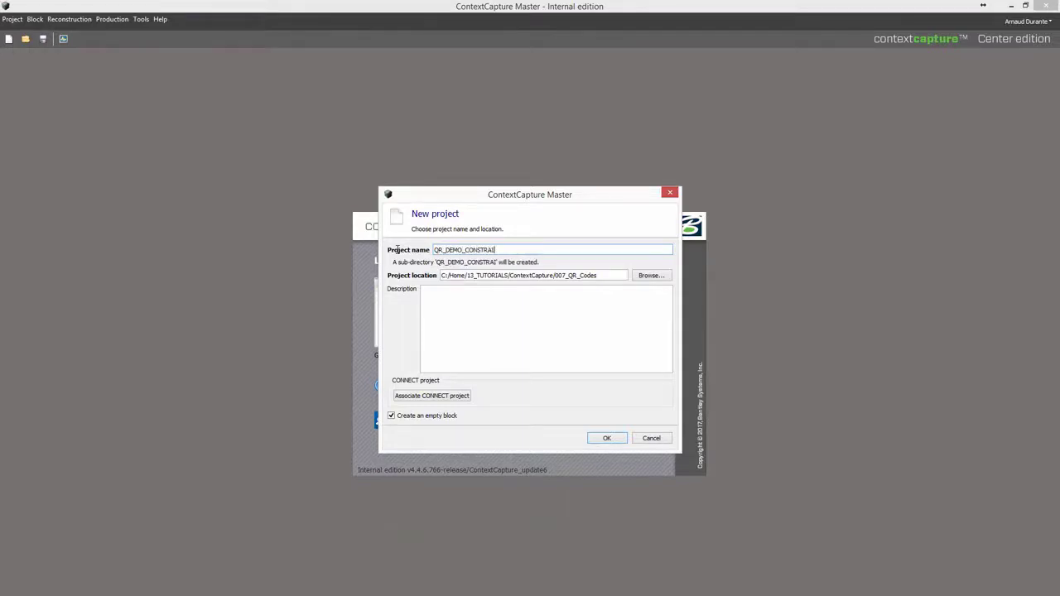
pyautogui.write('NTS')
pyautogui.click(605, 438)
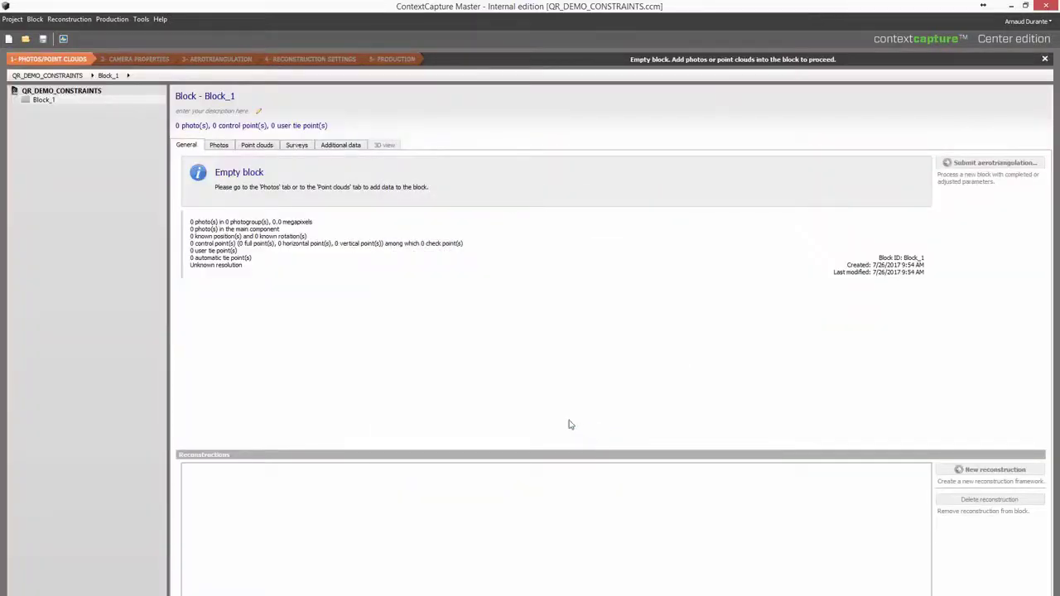
# Generate ContextCapture QR codes for a Scale constraint with a distance of 1.
pyautogui.click(142, 19)
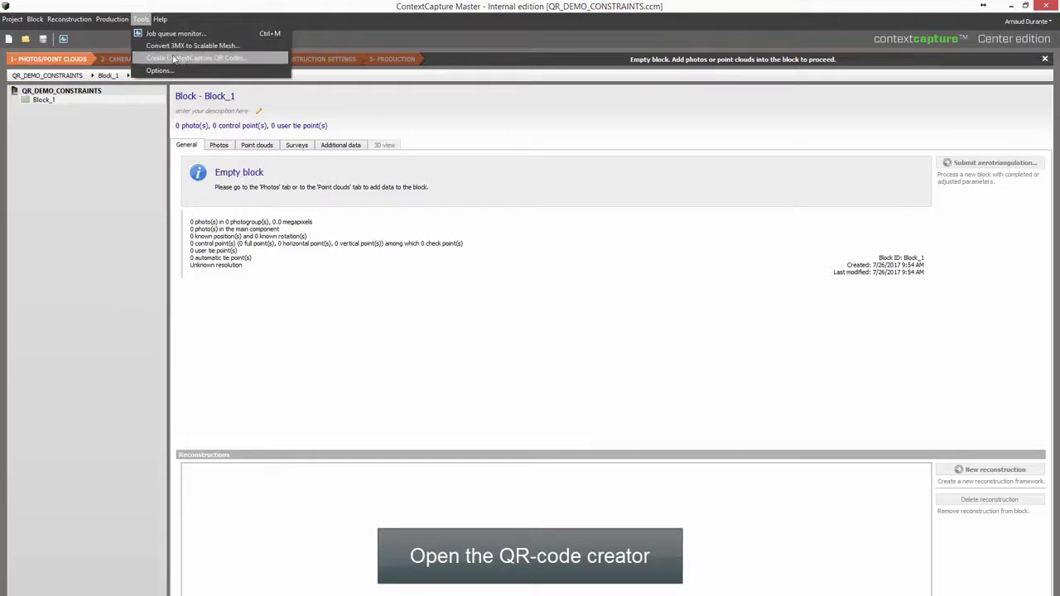
pyautogui.click(258, 60)
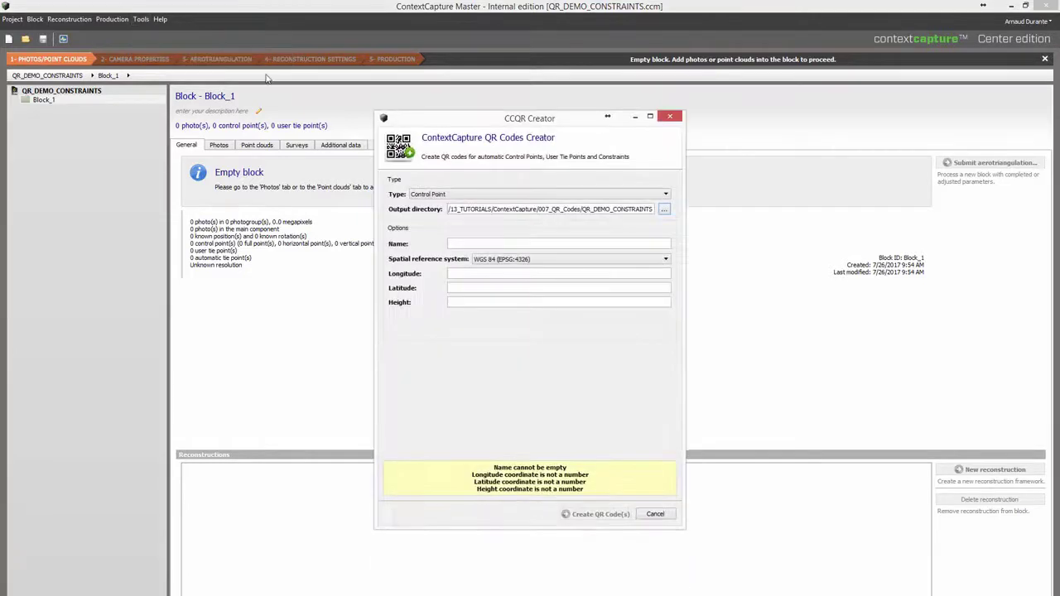
pyautogui.click(449, 196)
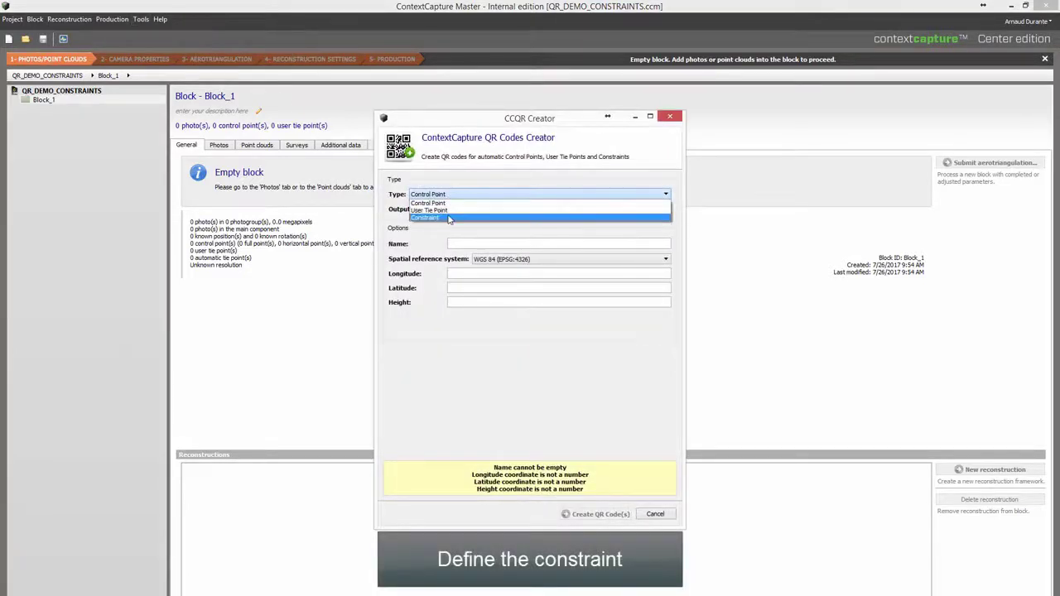
pyautogui.click(450, 217)
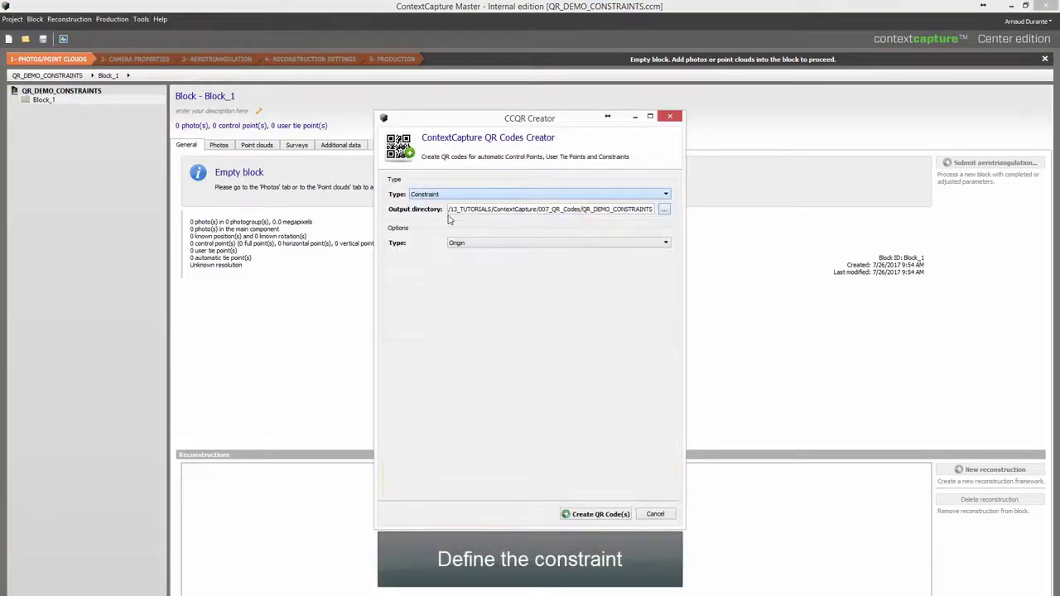
pyautogui.click(479, 245)
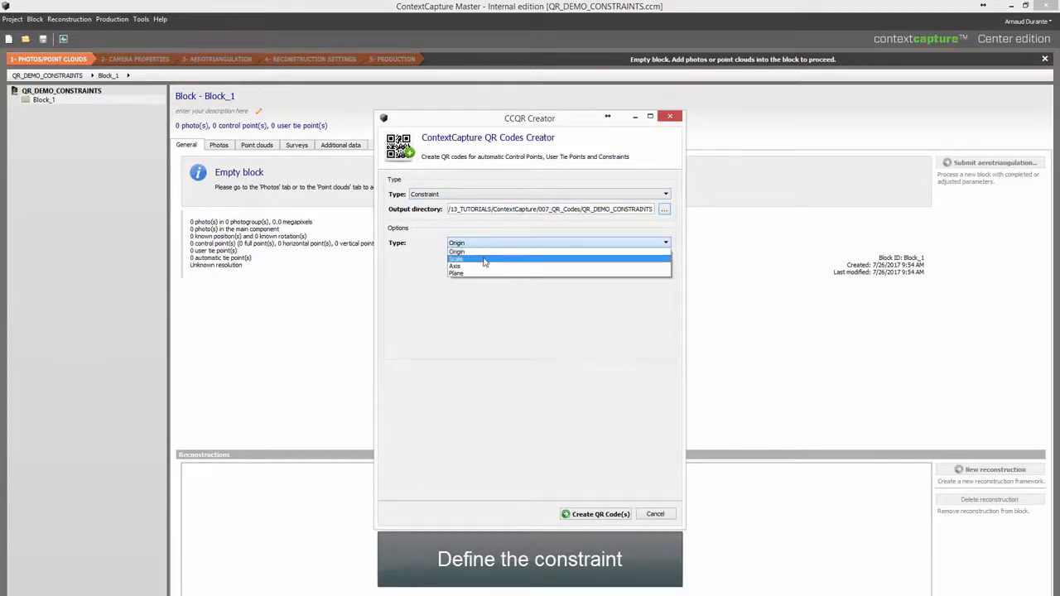
pyautogui.click(485, 258)
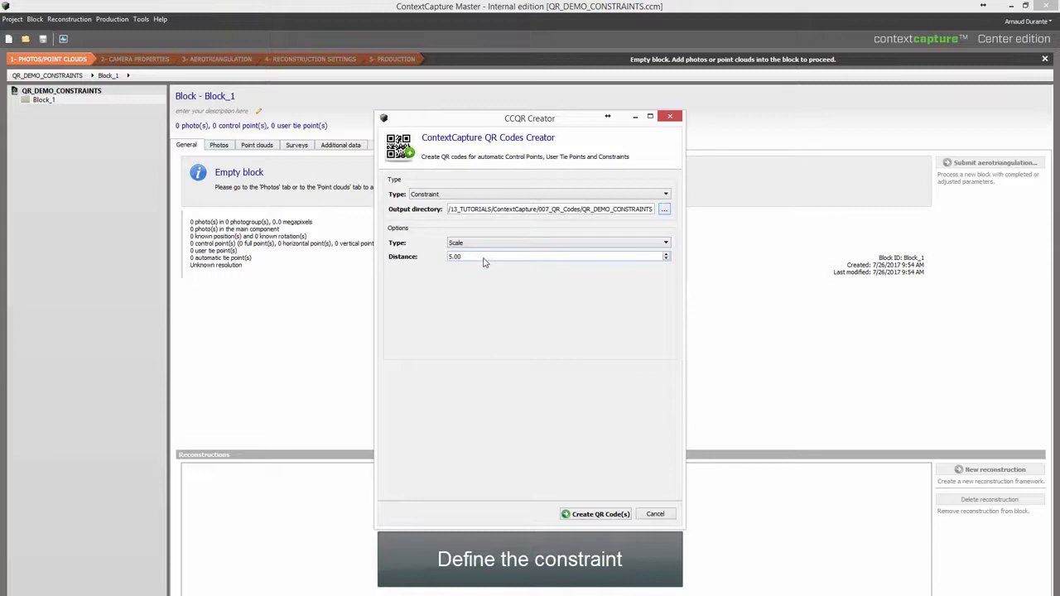
pyautogui.moveTo(485, 257); pyautogui.dragTo(444, 258)
pyautogui.write('1')
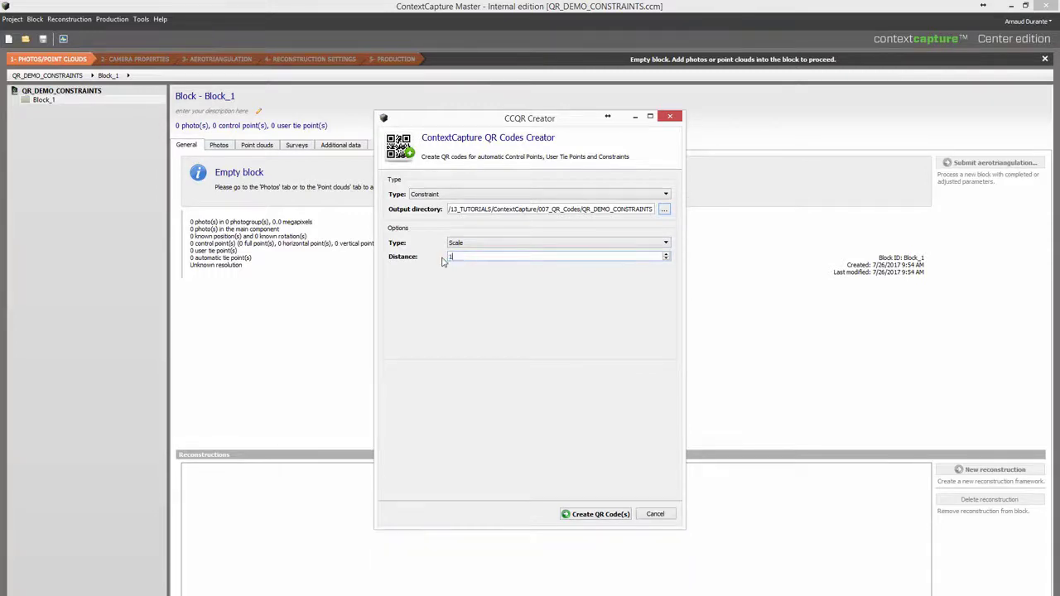
pyautogui.click(615, 516)
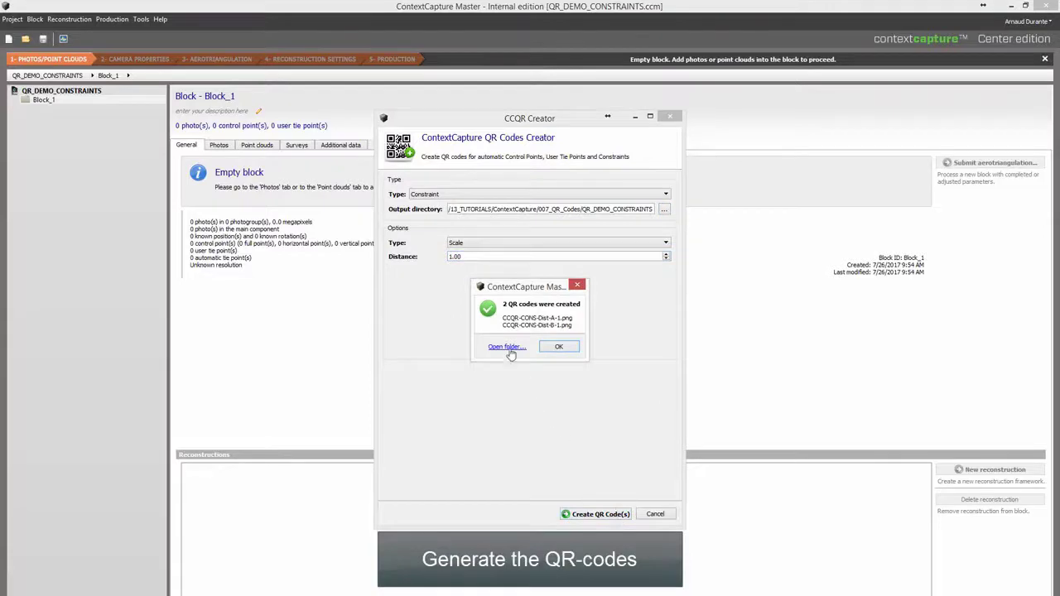
# Open the output folder, view the A and B scale QR code images, and dismiss the creation notice.
pyautogui.click(507, 347)
pyautogui.doubleClick(554, 316)
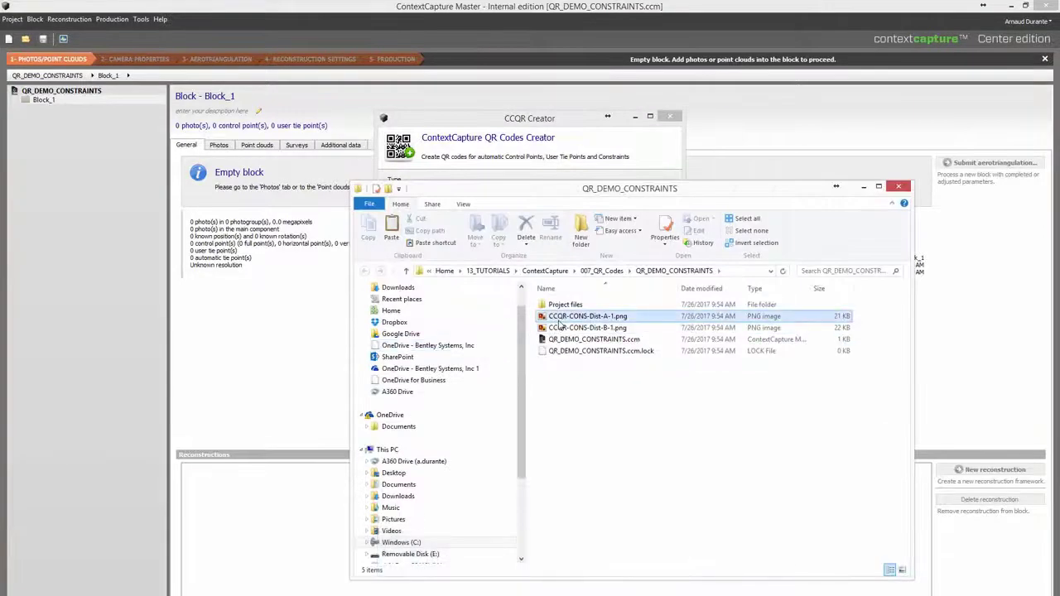
pyautogui.press('Right')
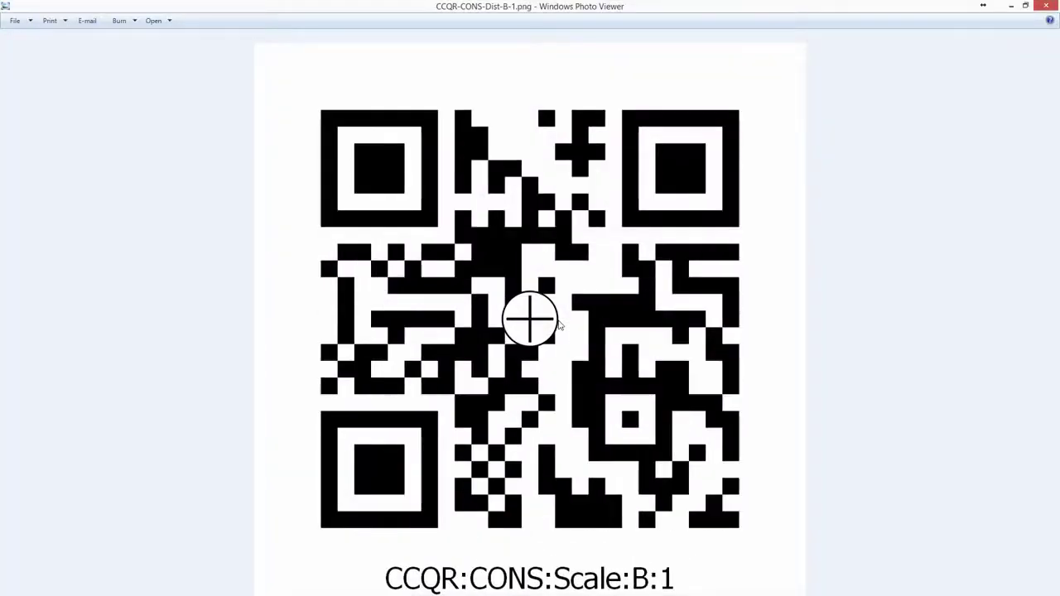
pyautogui.press('Left')
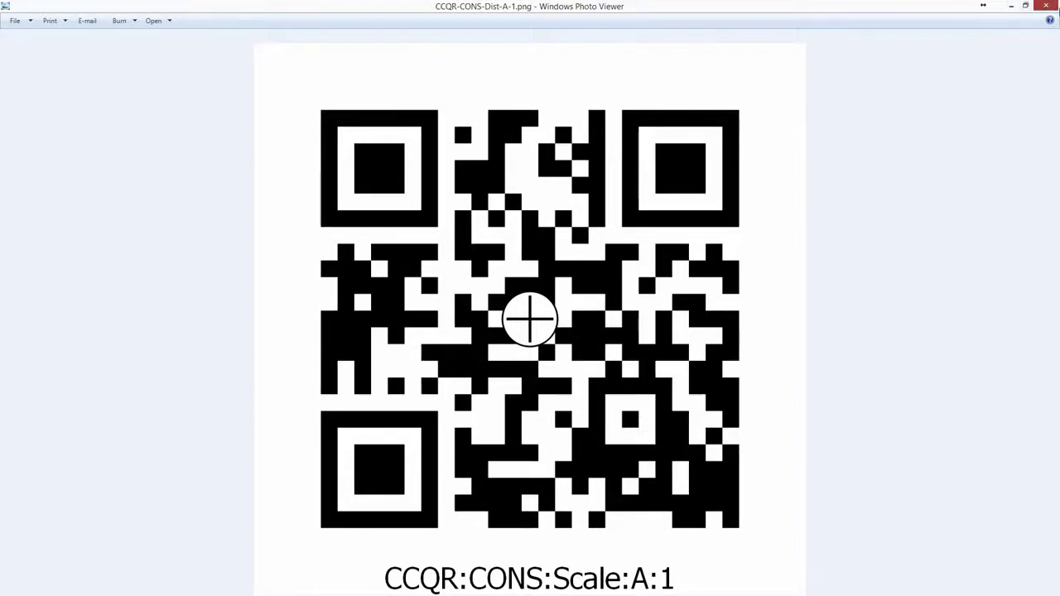
pyautogui.click(1046, 6)
pyautogui.click(600, 125)
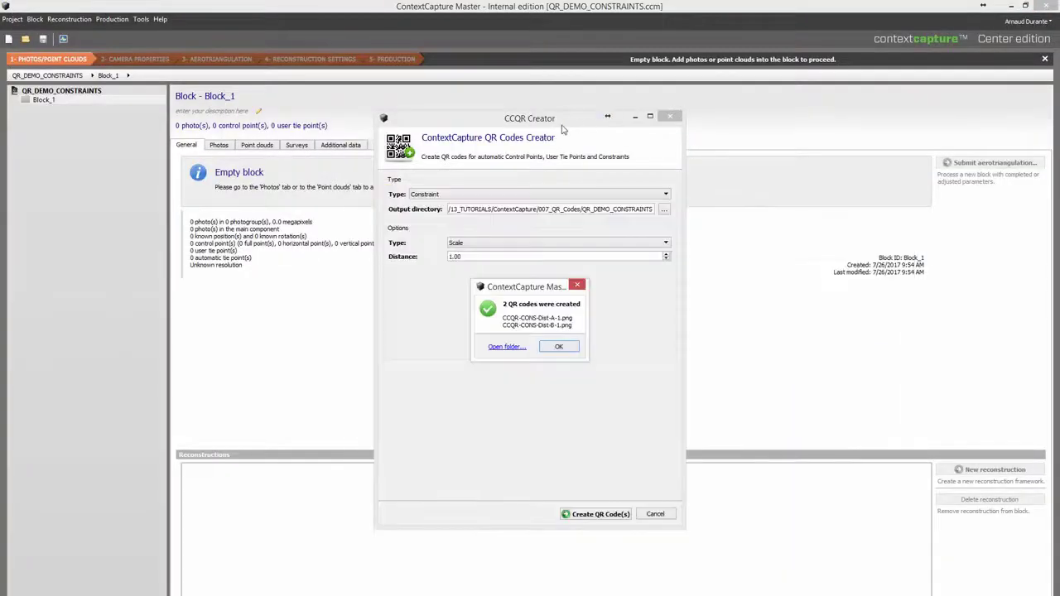
pyautogui.click(559, 347)
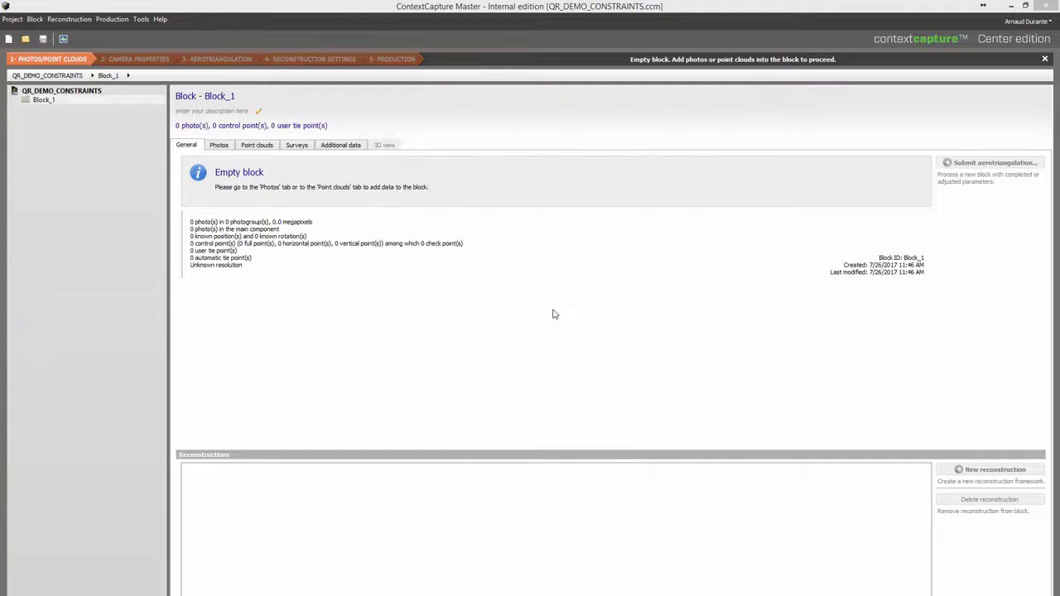
# Generate ContextCapture QR codes for a Plane constraint with axis x and secondary axis y>0.
pyautogui.click(140, 20)
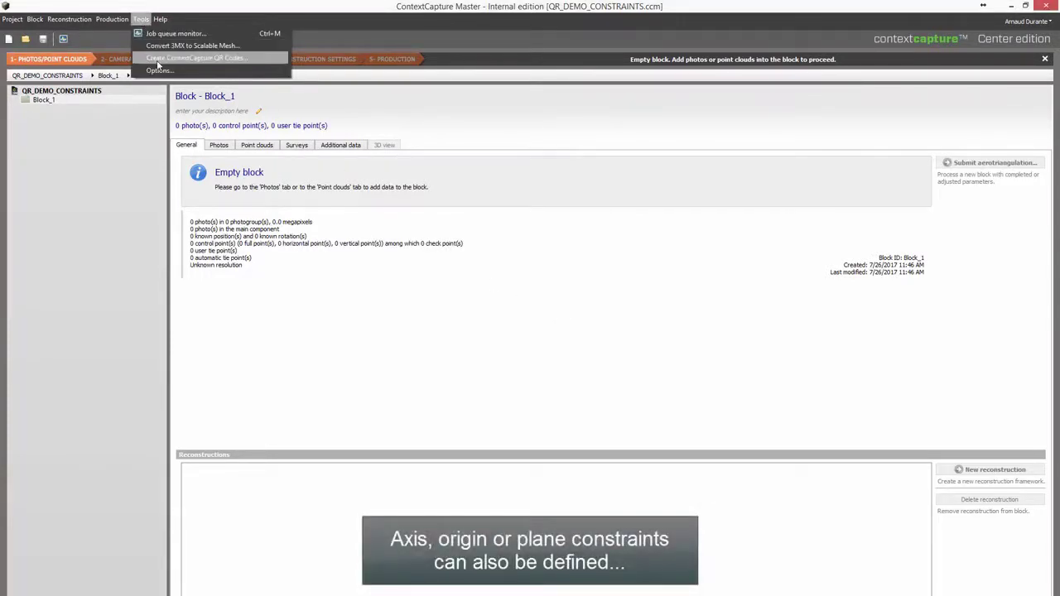
pyautogui.click(158, 58)
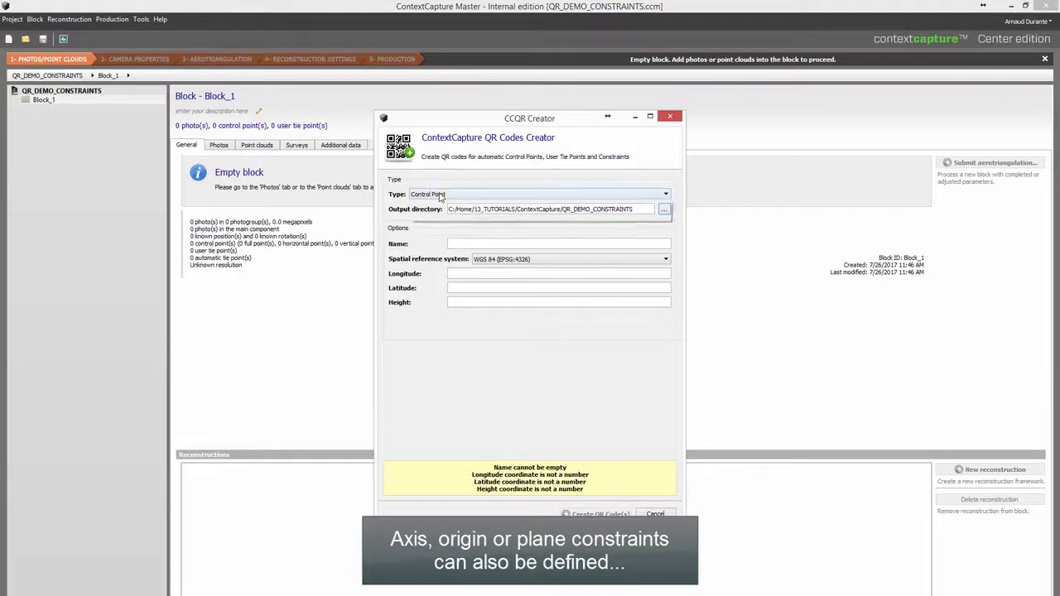
pyautogui.click(440, 195)
pyautogui.click(442, 219)
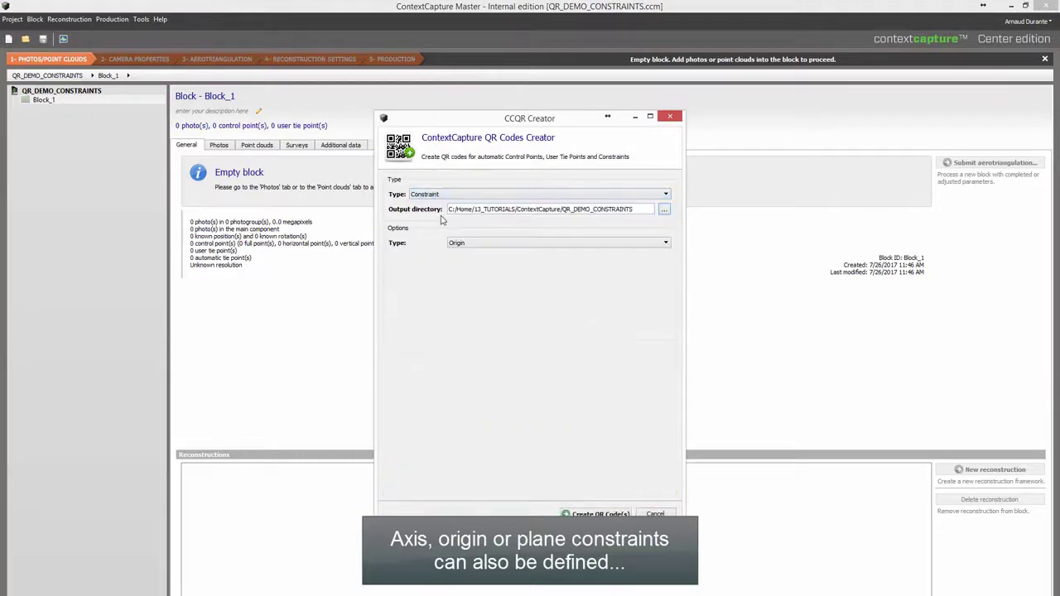
pyautogui.click(492, 246)
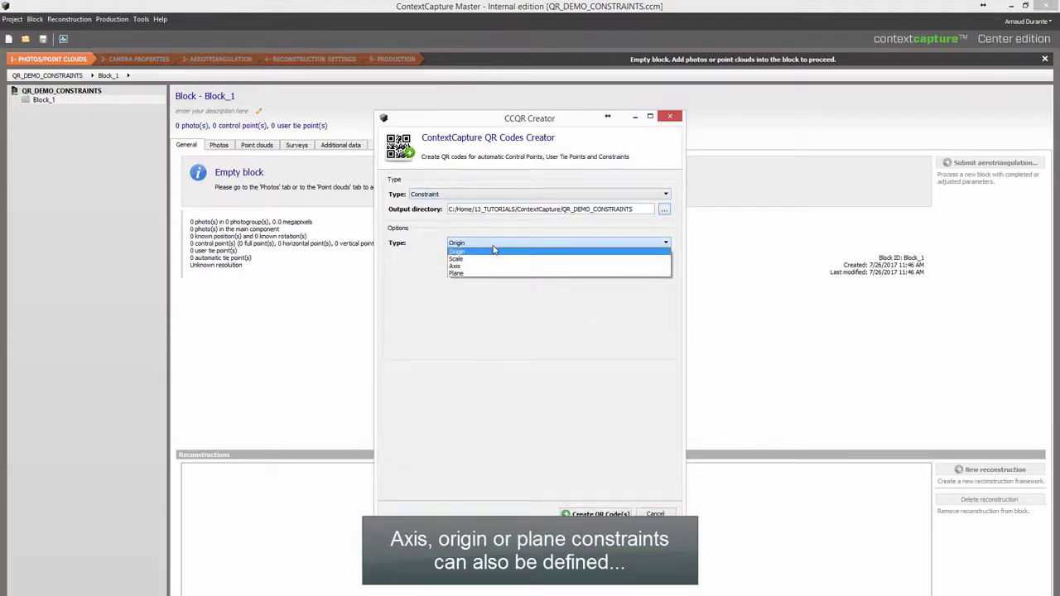
pyautogui.click(558, 274)
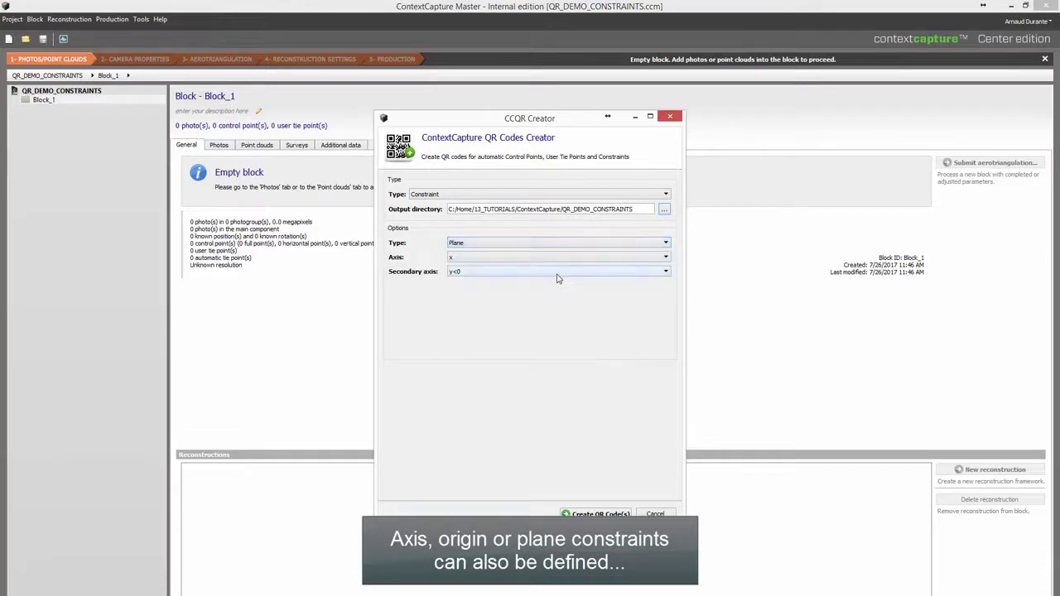
pyautogui.click(542, 274)
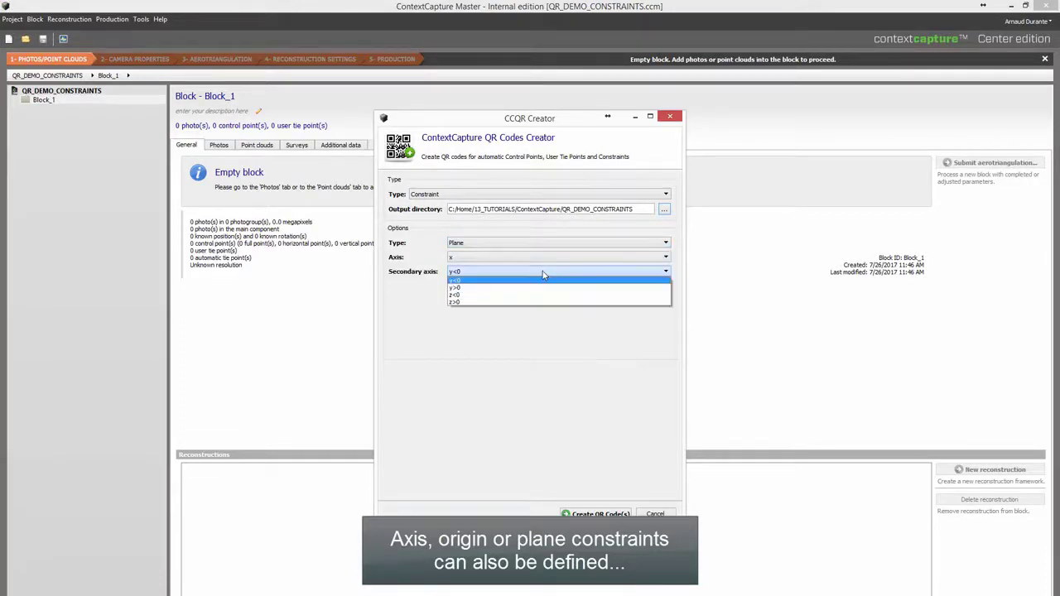
pyautogui.click(531, 290)
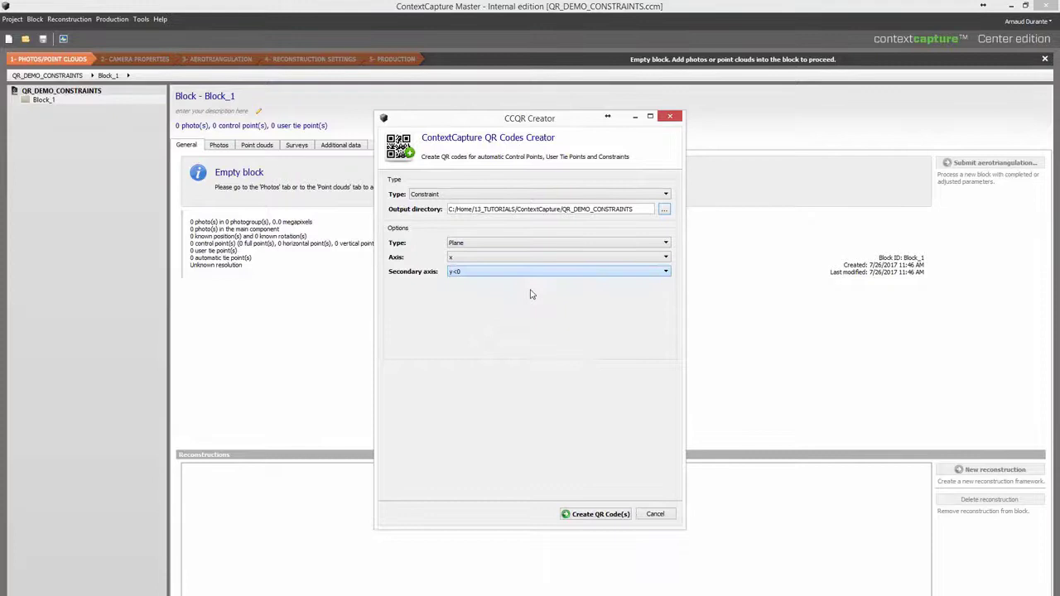
pyautogui.click(621, 521)
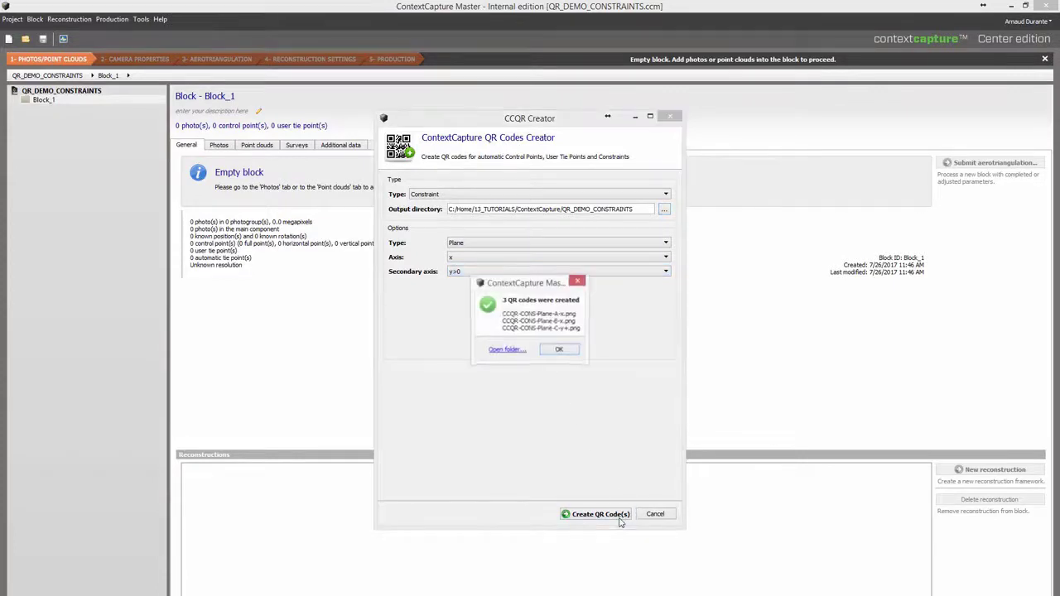
pyautogui.click(558, 351)
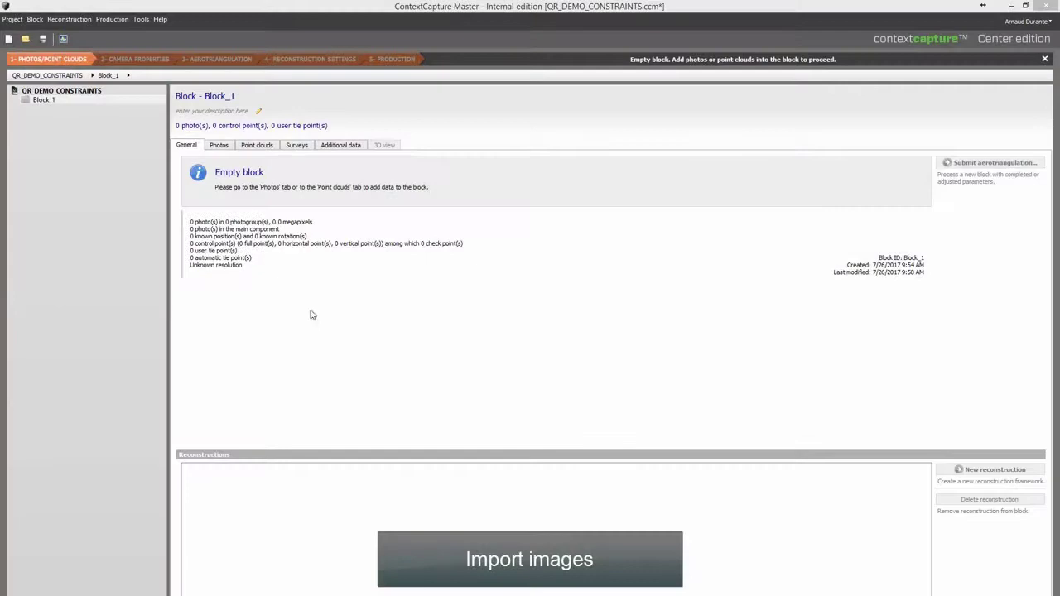
# Add all the photos from the Data1 folder to Block_1.
pyautogui.click(221, 147)
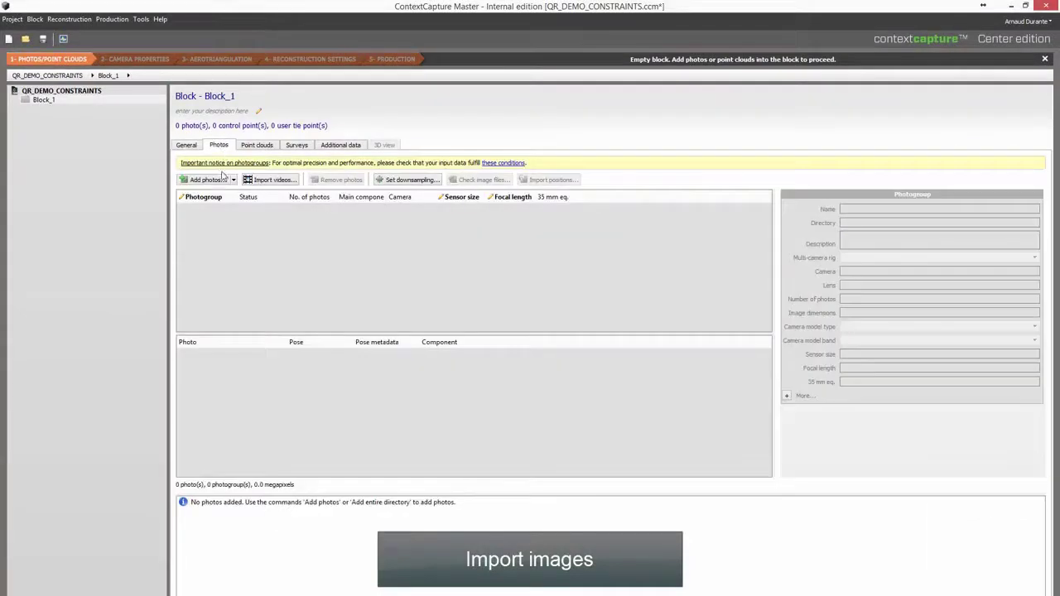
pyautogui.click(223, 180)
pyautogui.click(207, 193)
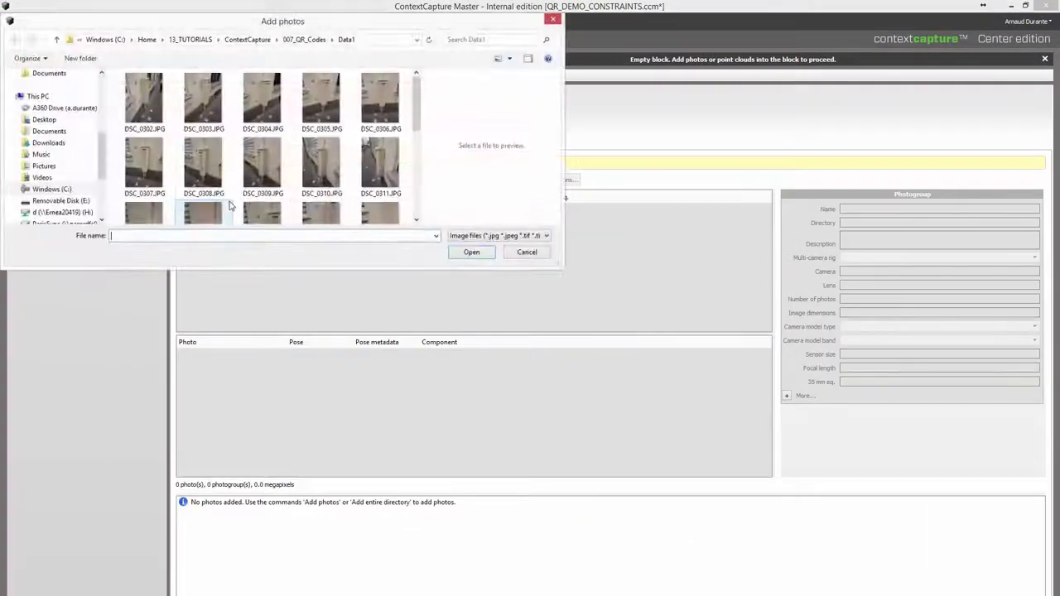
pyautogui.hotkey('ctrl', 'a')
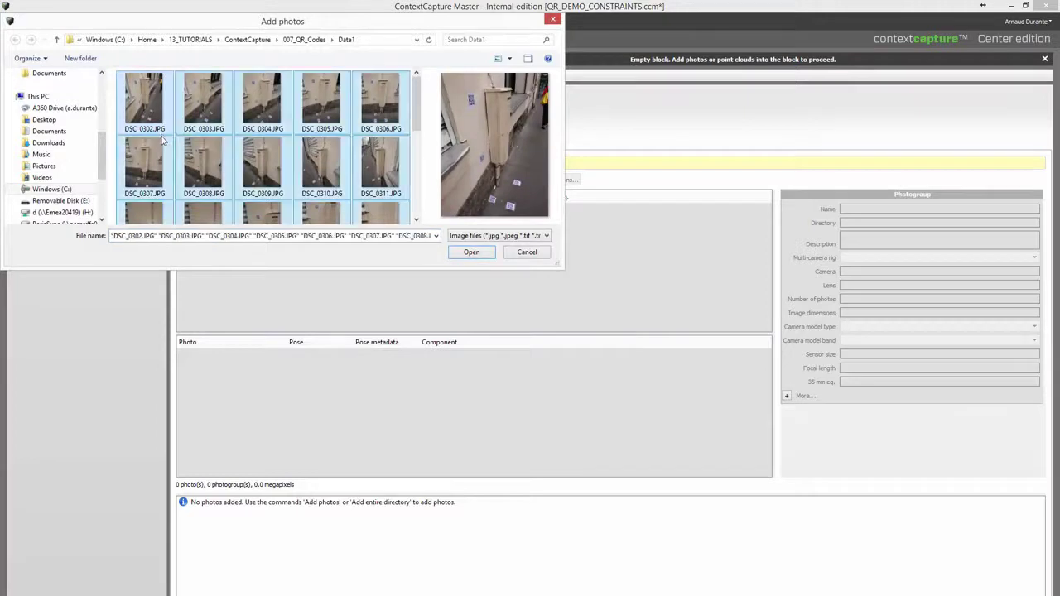
pyautogui.press('Return')
# Preview the first few photos of the imported photogroup, from DSC_0302.JPG to DSC_0306.JPG.
pyautogui.click(193, 208)
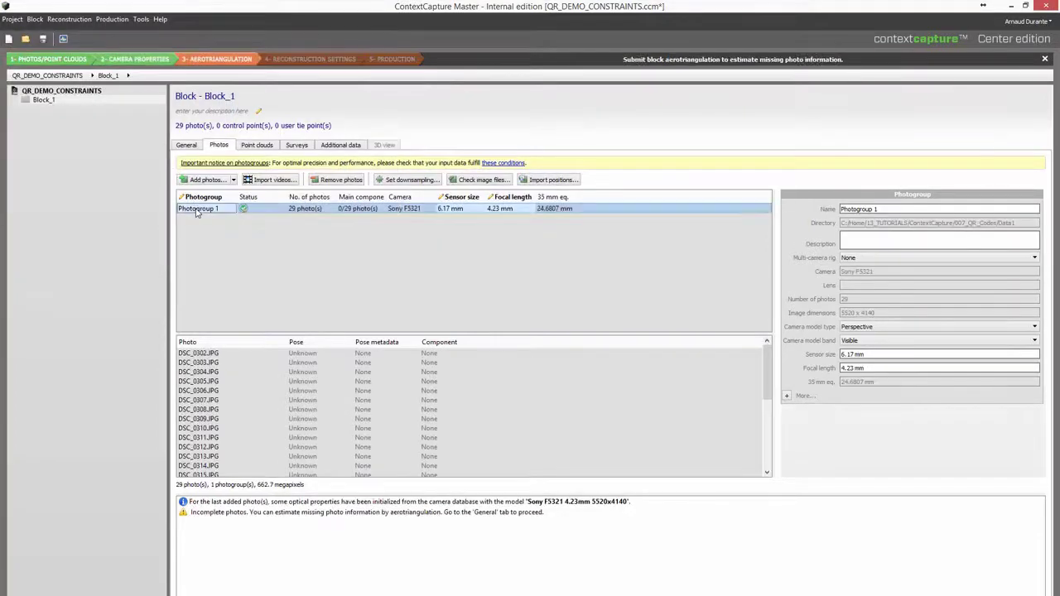
pyautogui.click(198, 353)
pyautogui.press('Down')
pyautogui.press('Down')
pyautogui.press('Down')
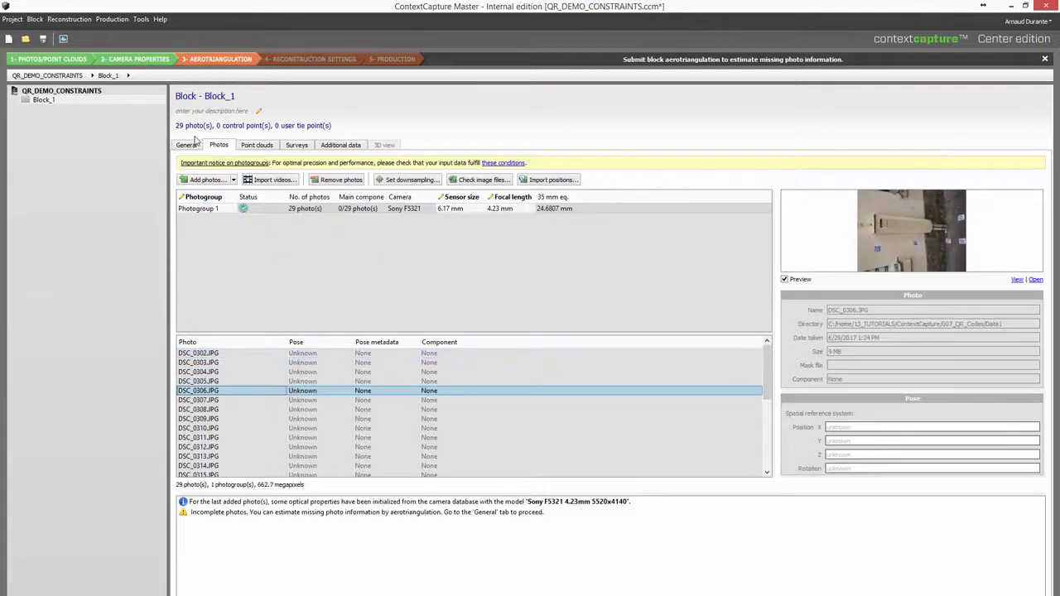
# Submit the aerotriangulation of Block_1 with the positioning mode Use surveys from QR codes and the default settings.
pyautogui.click(191, 148)
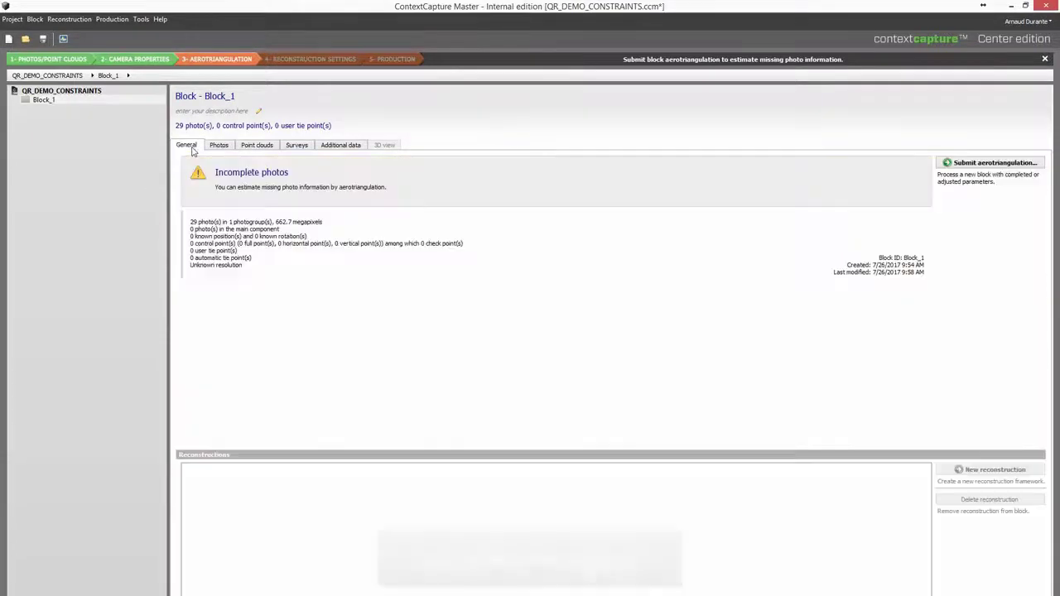
pyautogui.click(988, 164)
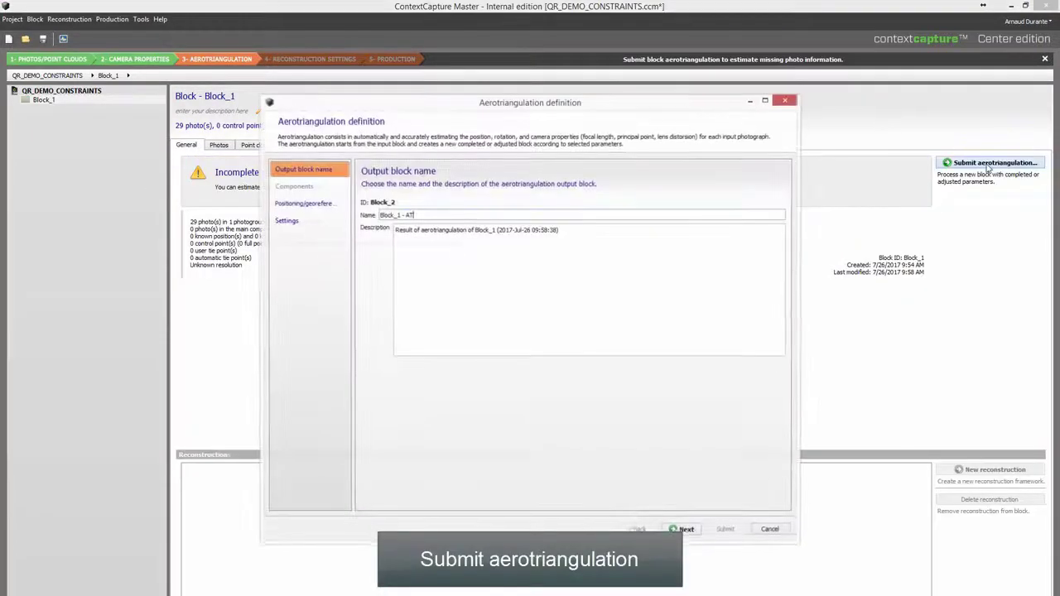
pyautogui.click(696, 531)
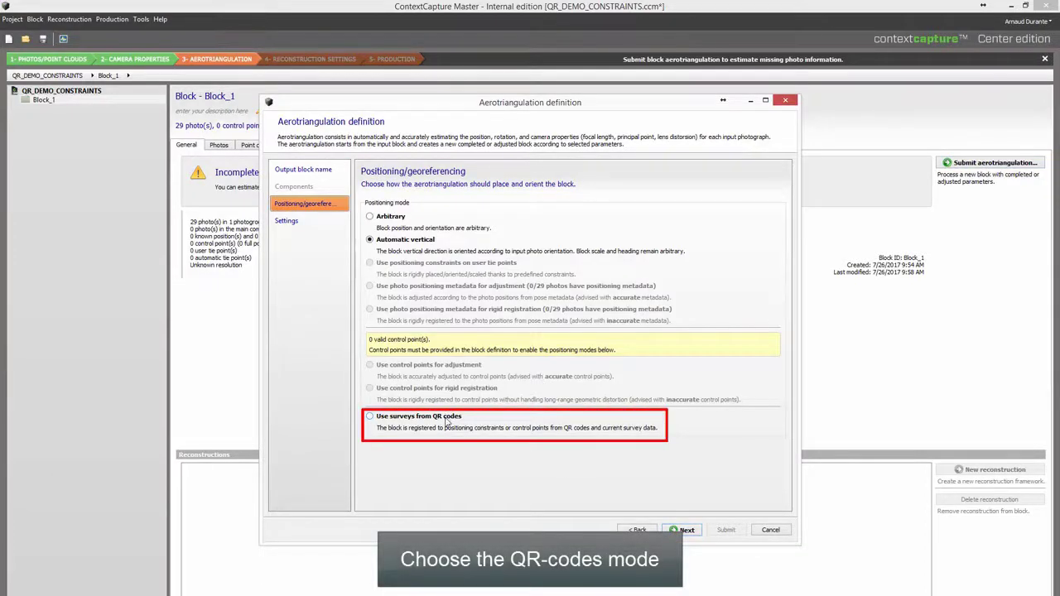
pyautogui.click(692, 533)
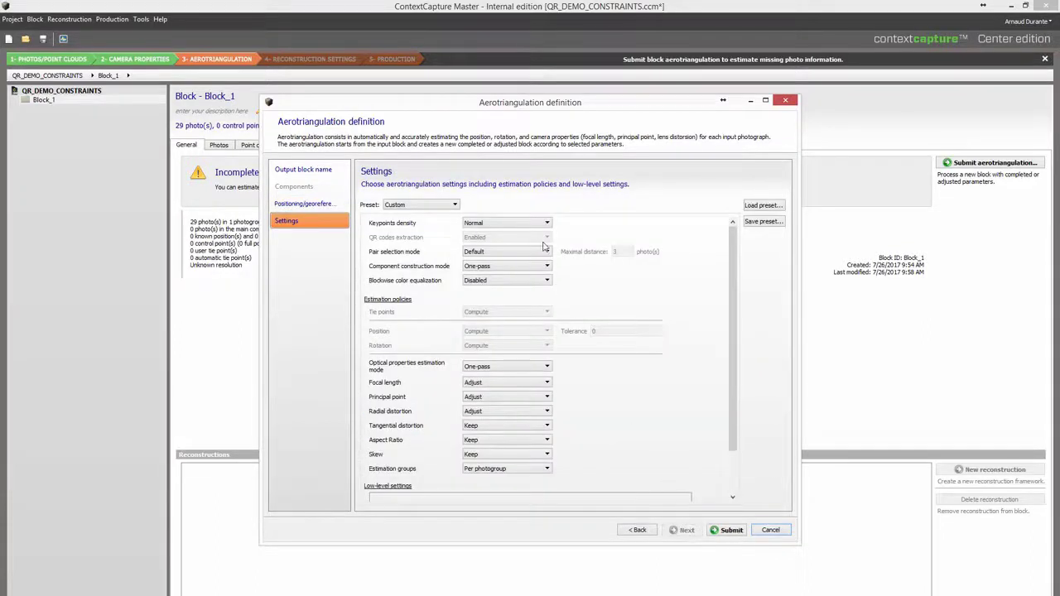
pyautogui.click(725, 530)
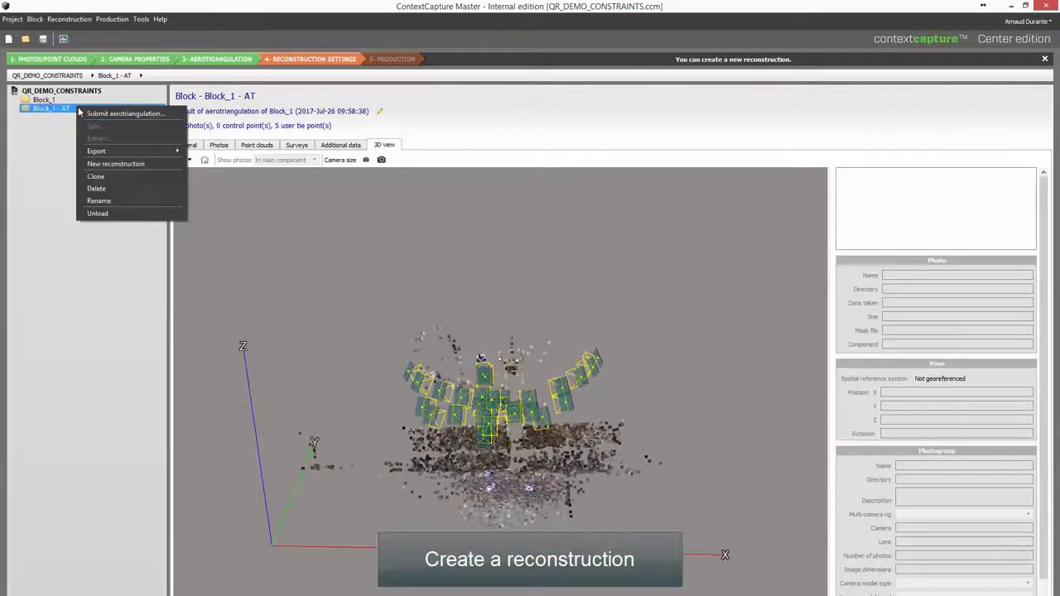
# Create a new reconstruction under Block_1 - AT and submit a 3D mesh production in 3MX format with the default settings and output directory.
pyautogui.click(117, 163)
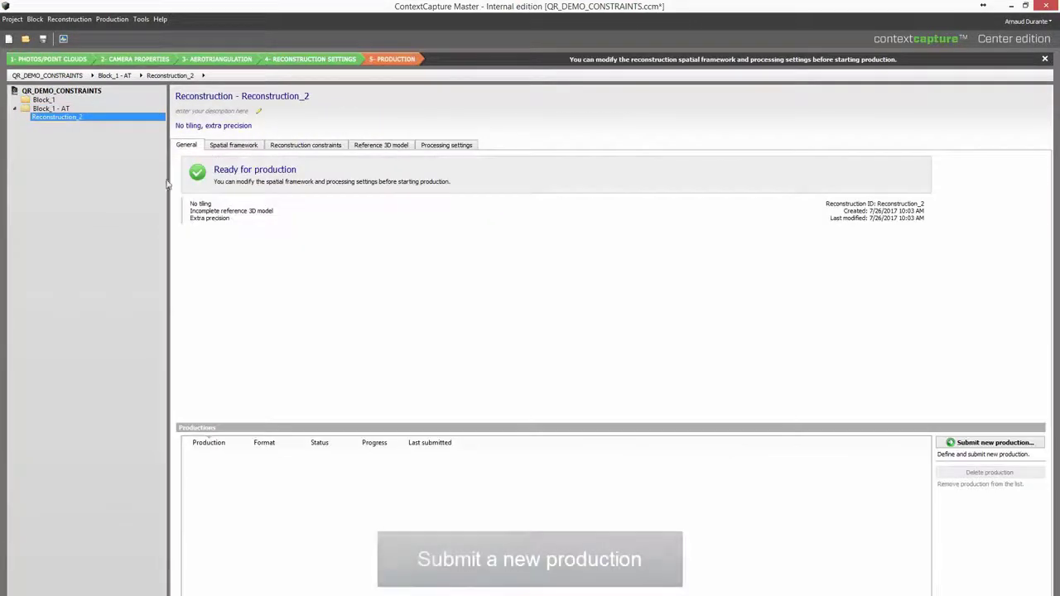
pyautogui.click(996, 447)
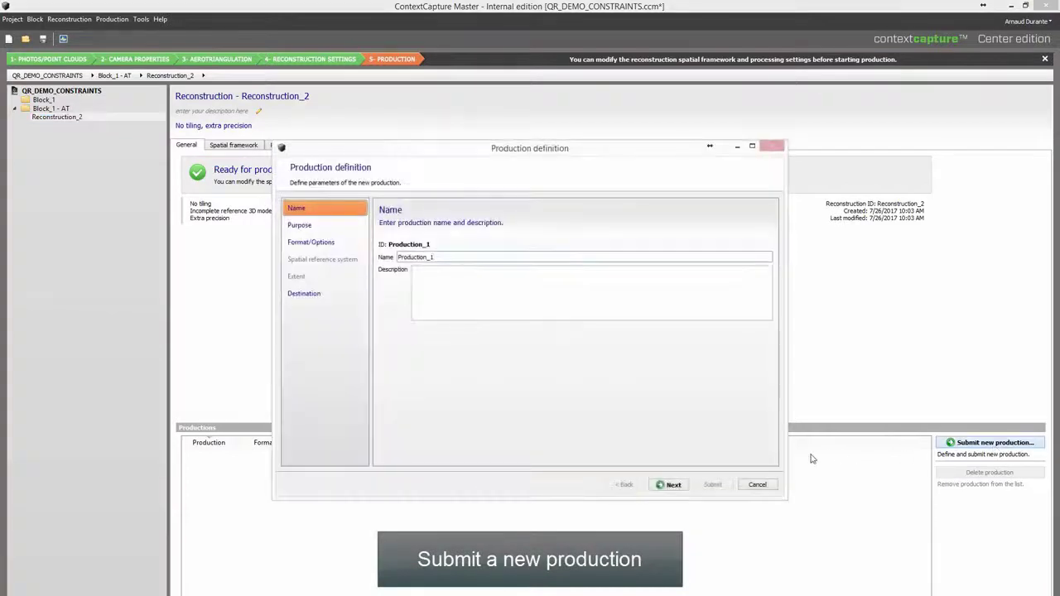
pyautogui.click(673, 484)
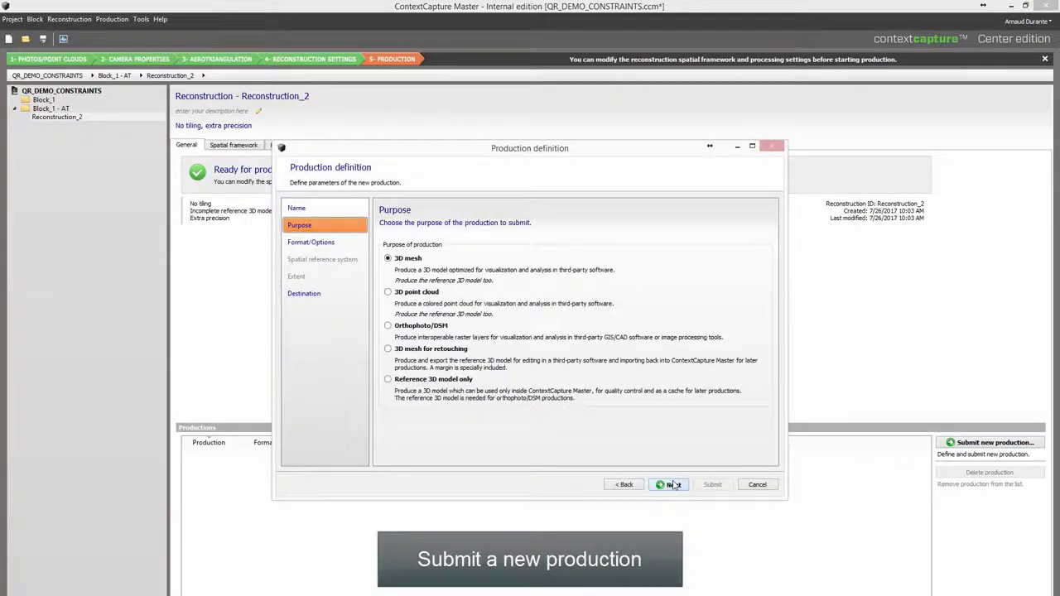
pyautogui.click(672, 485)
pyautogui.click(673, 485)
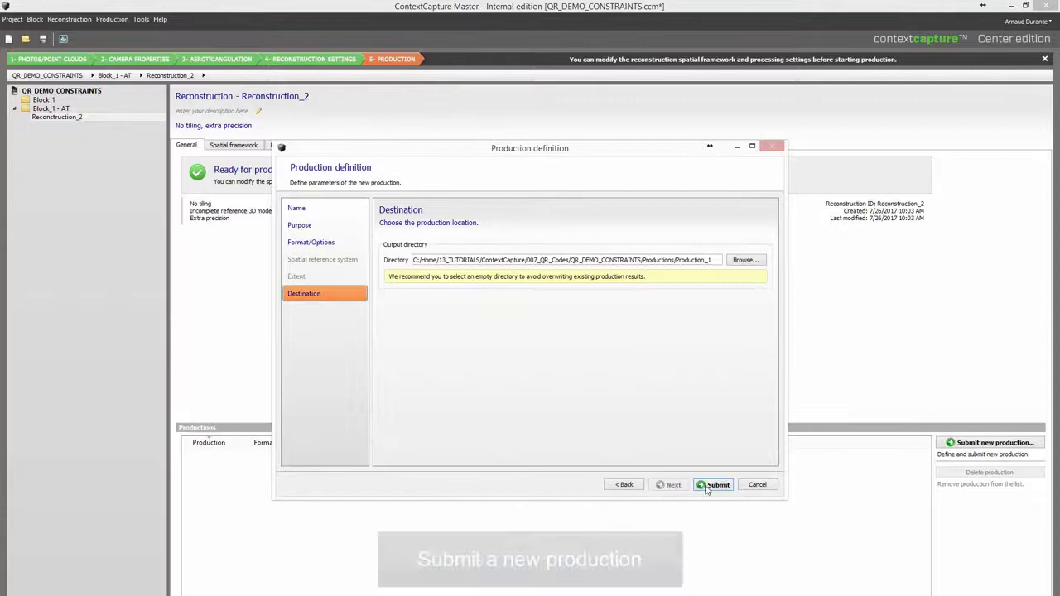
pyautogui.click(711, 485)
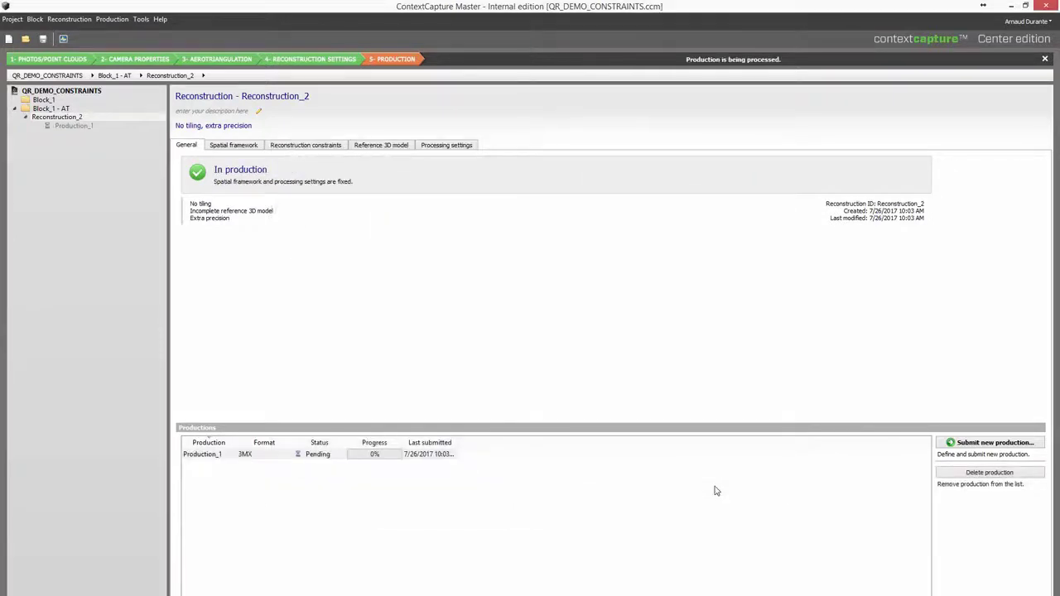
# Open Production_1 in Acute3D Viewer and measure the distance between the centres of the two QR codes on the wall.
pyautogui.click(99, 127)
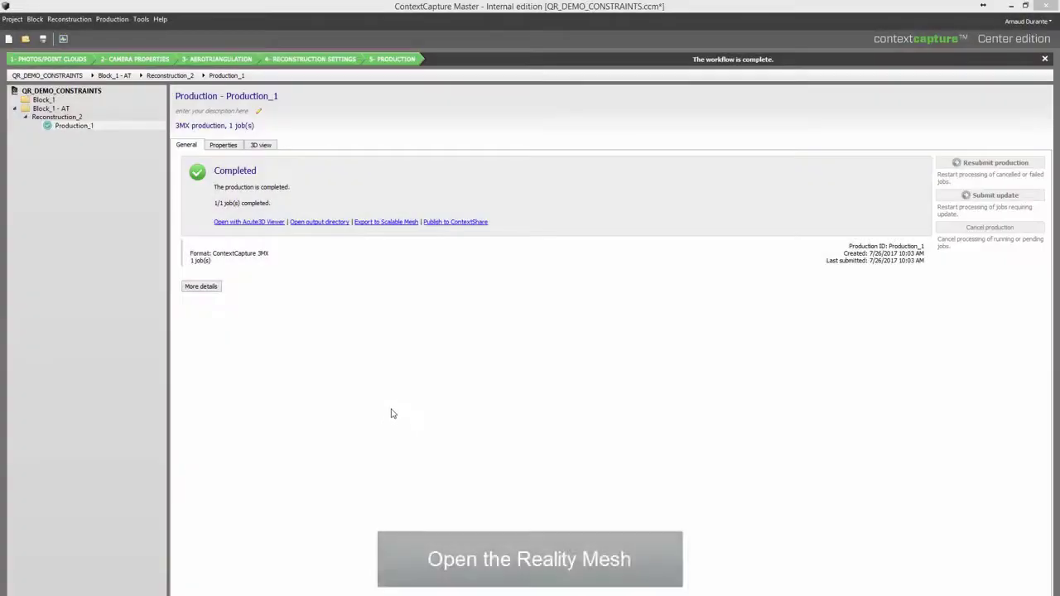
pyautogui.click(261, 221)
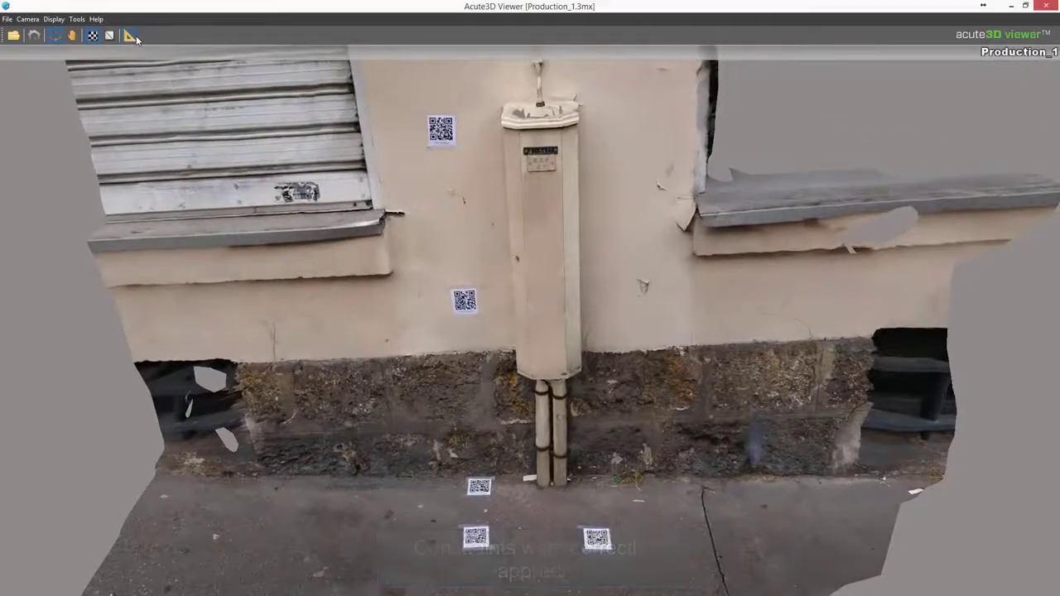
pyautogui.click(129, 35)
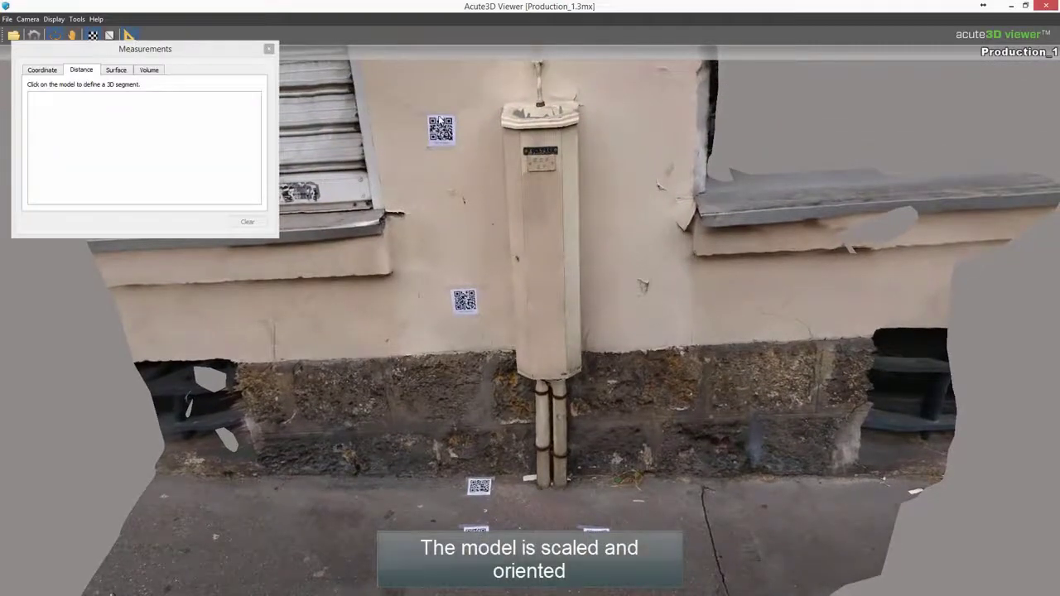
pyautogui.scroll(5, 440, 122)
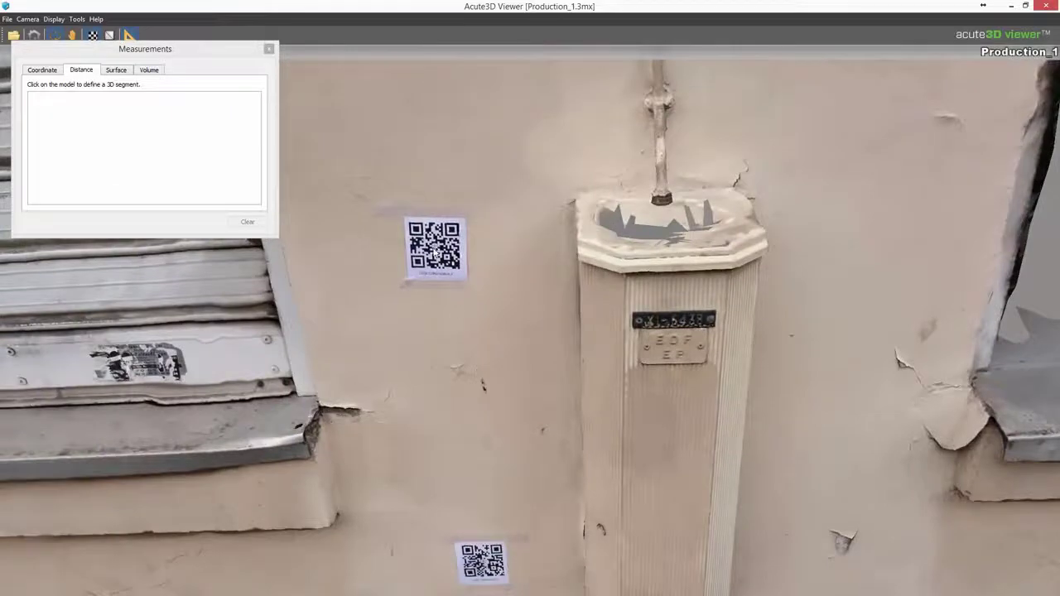
pyautogui.click(435, 260)
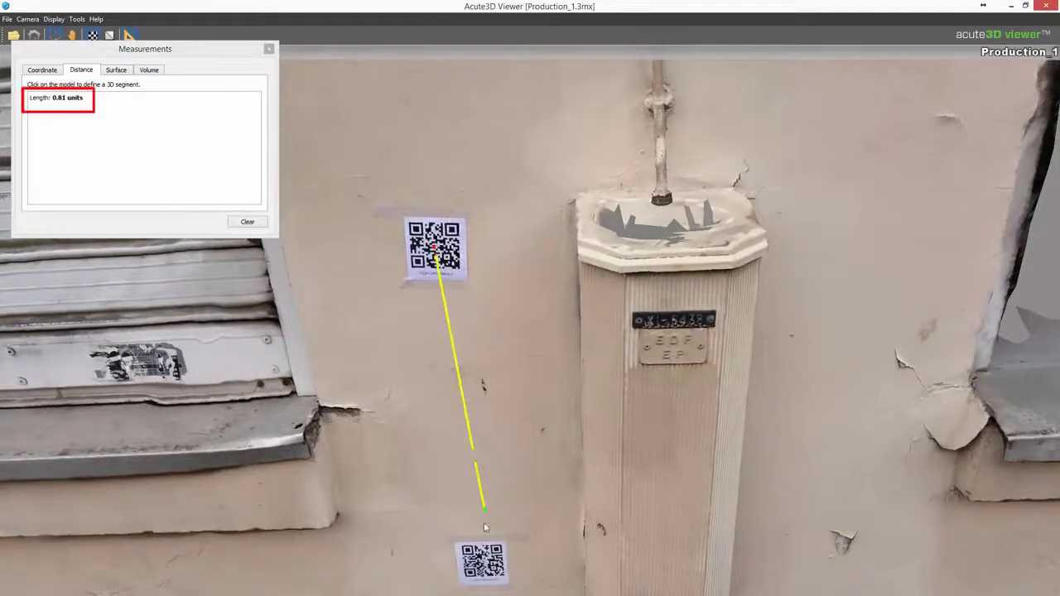